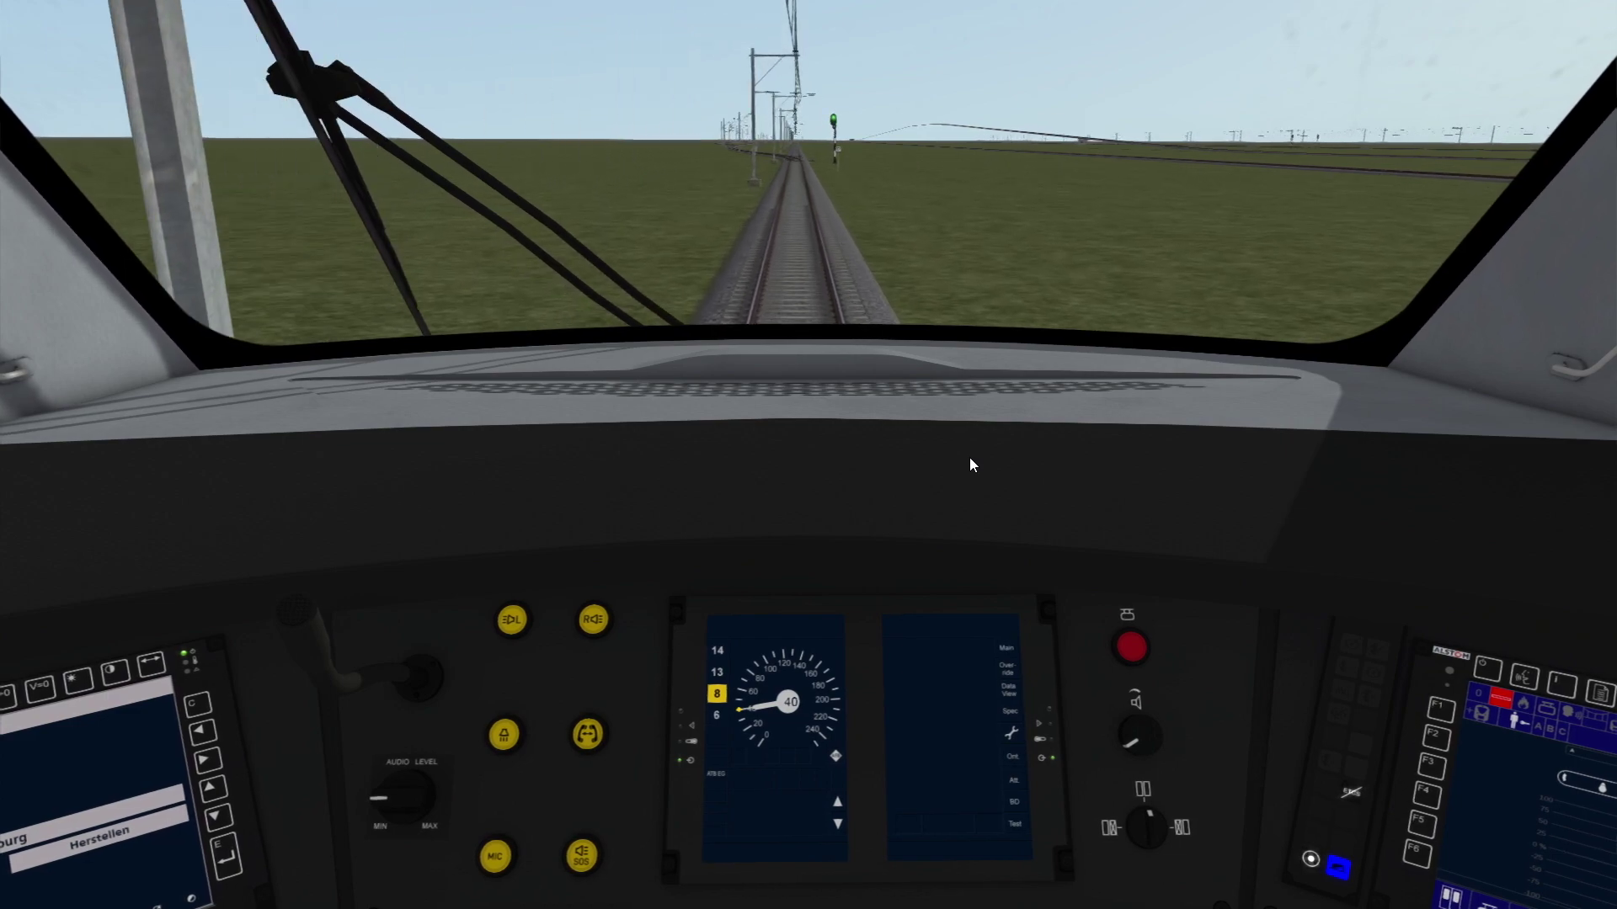
- Pan left and tilt down to the left-hand console with the radio and its screen
left_click_drag(969, 458, 981, 478)
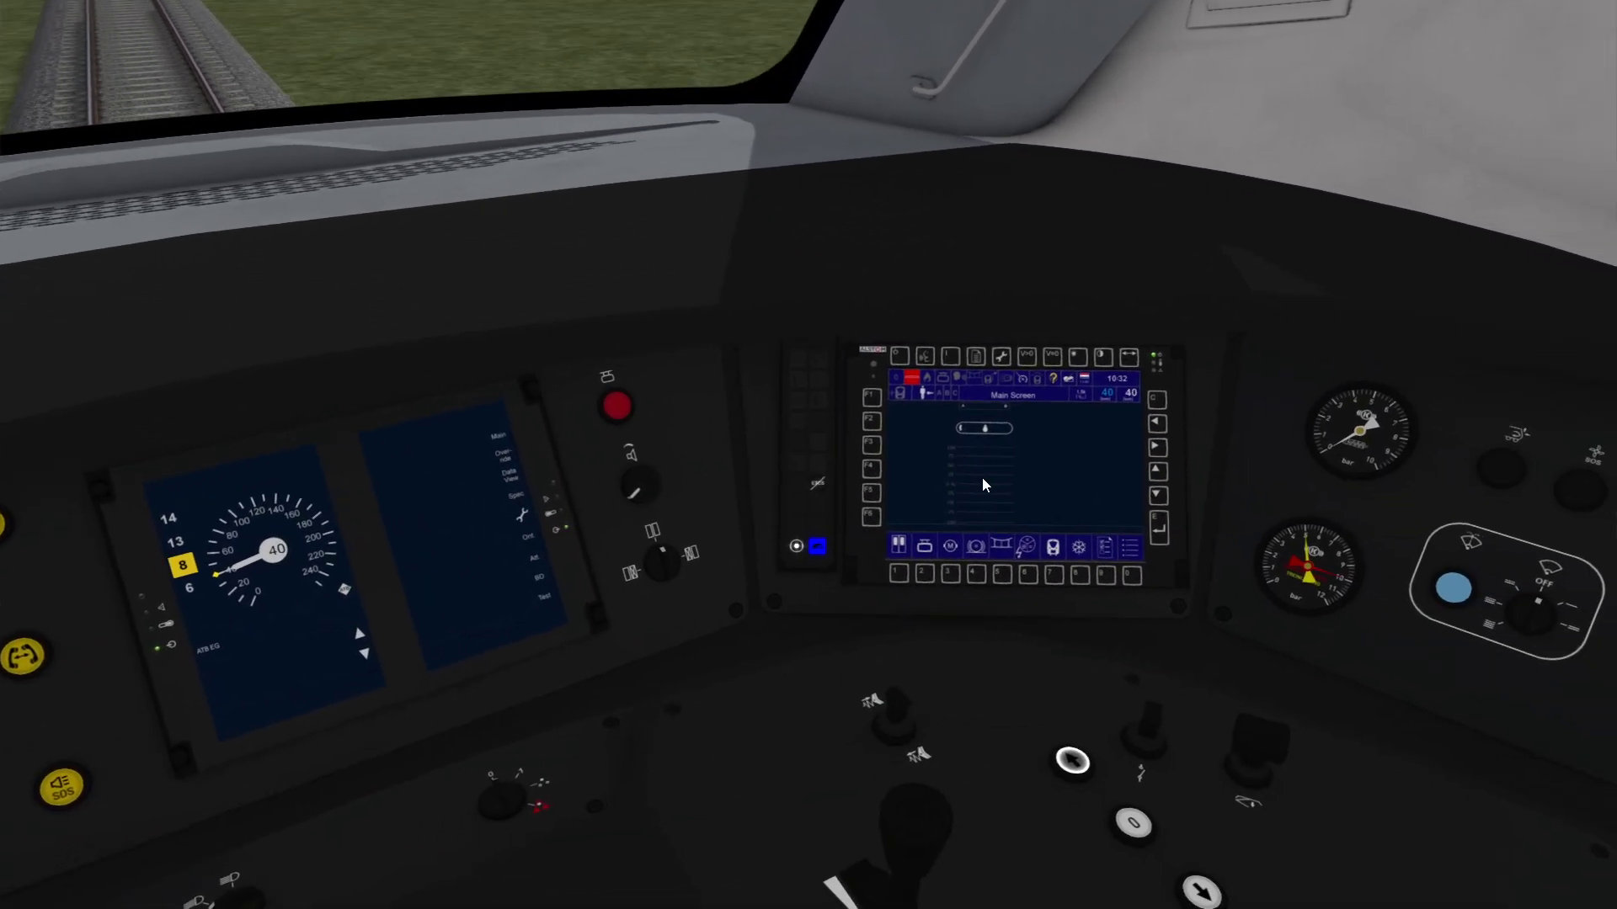
scroll(982, 477, "up", 5)
scroll(984, 480, "up", 5)
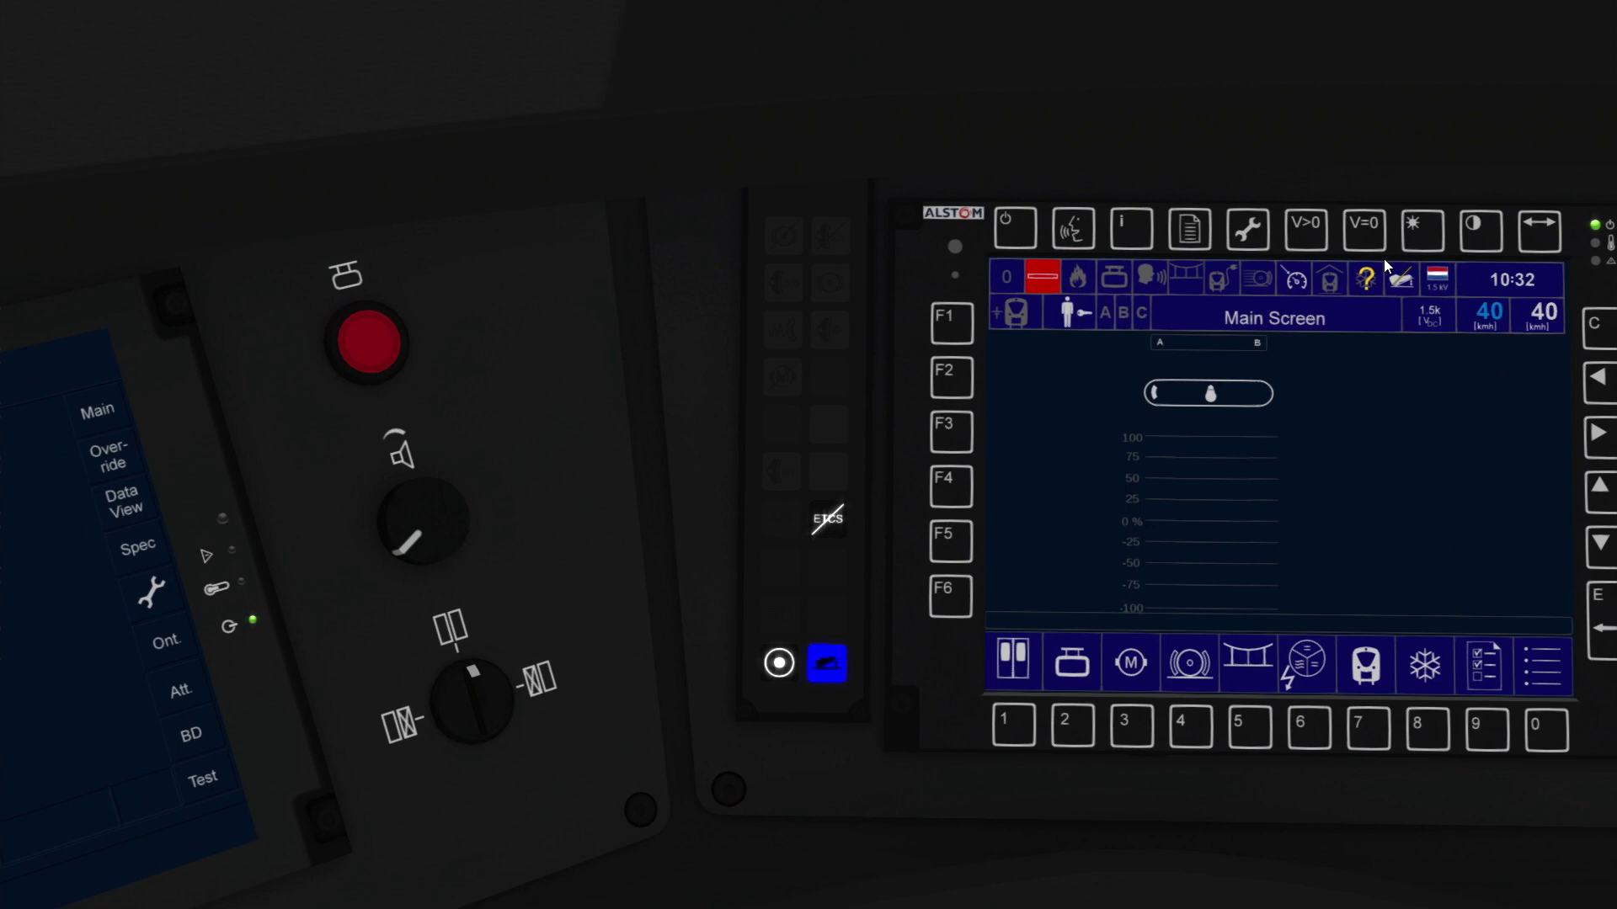
scroll(831, 519, "down", 5)
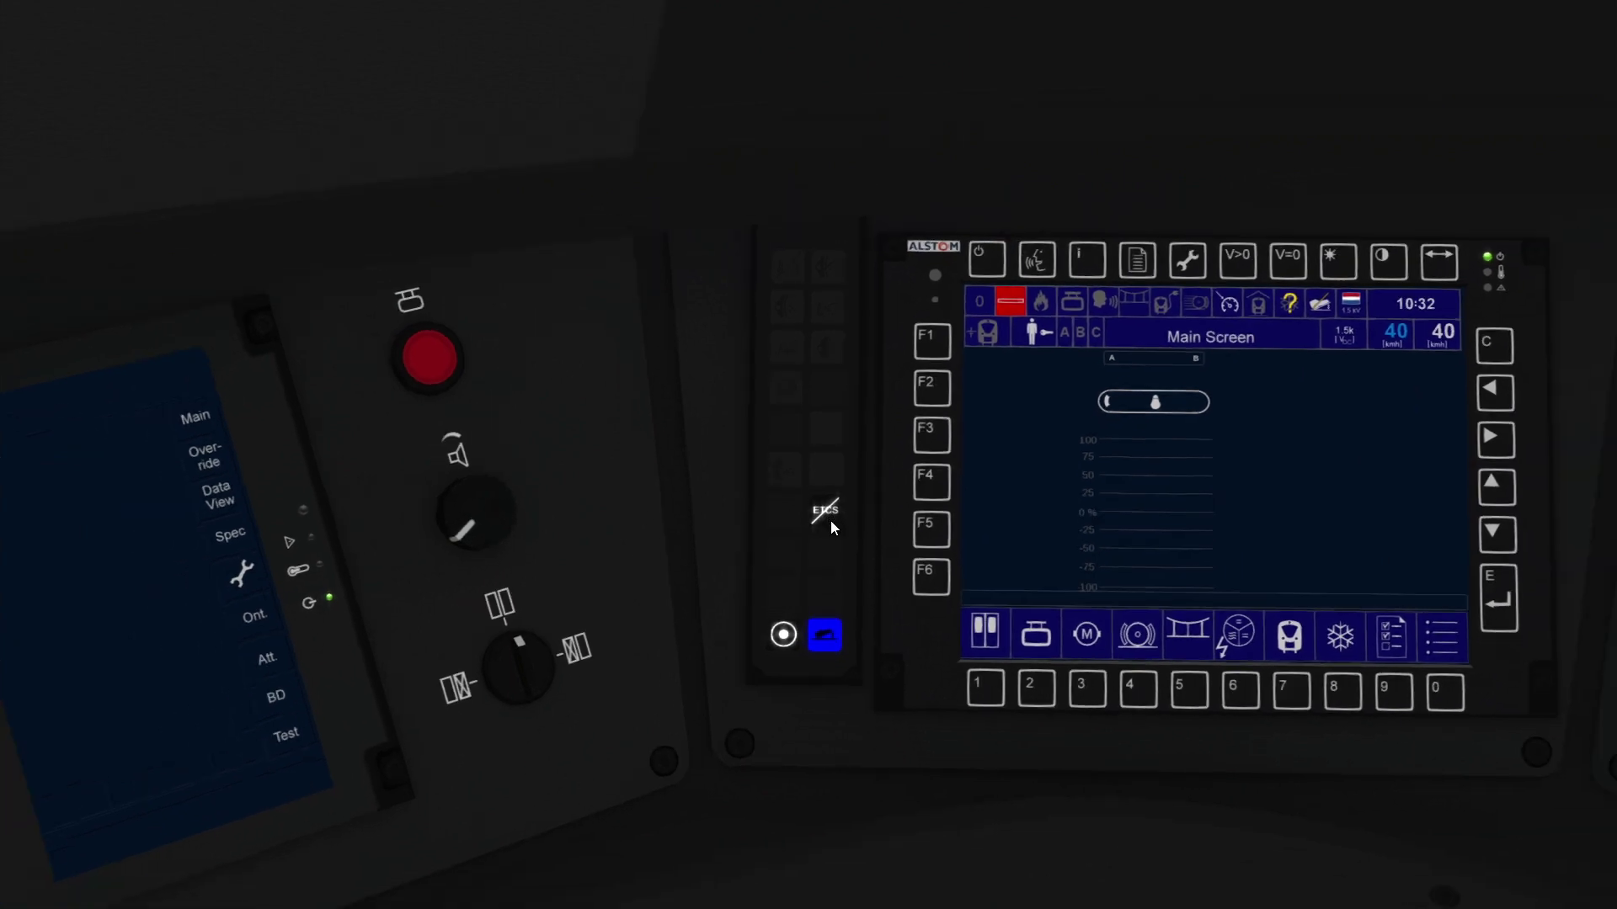
scroll(831, 518, "down", 5)
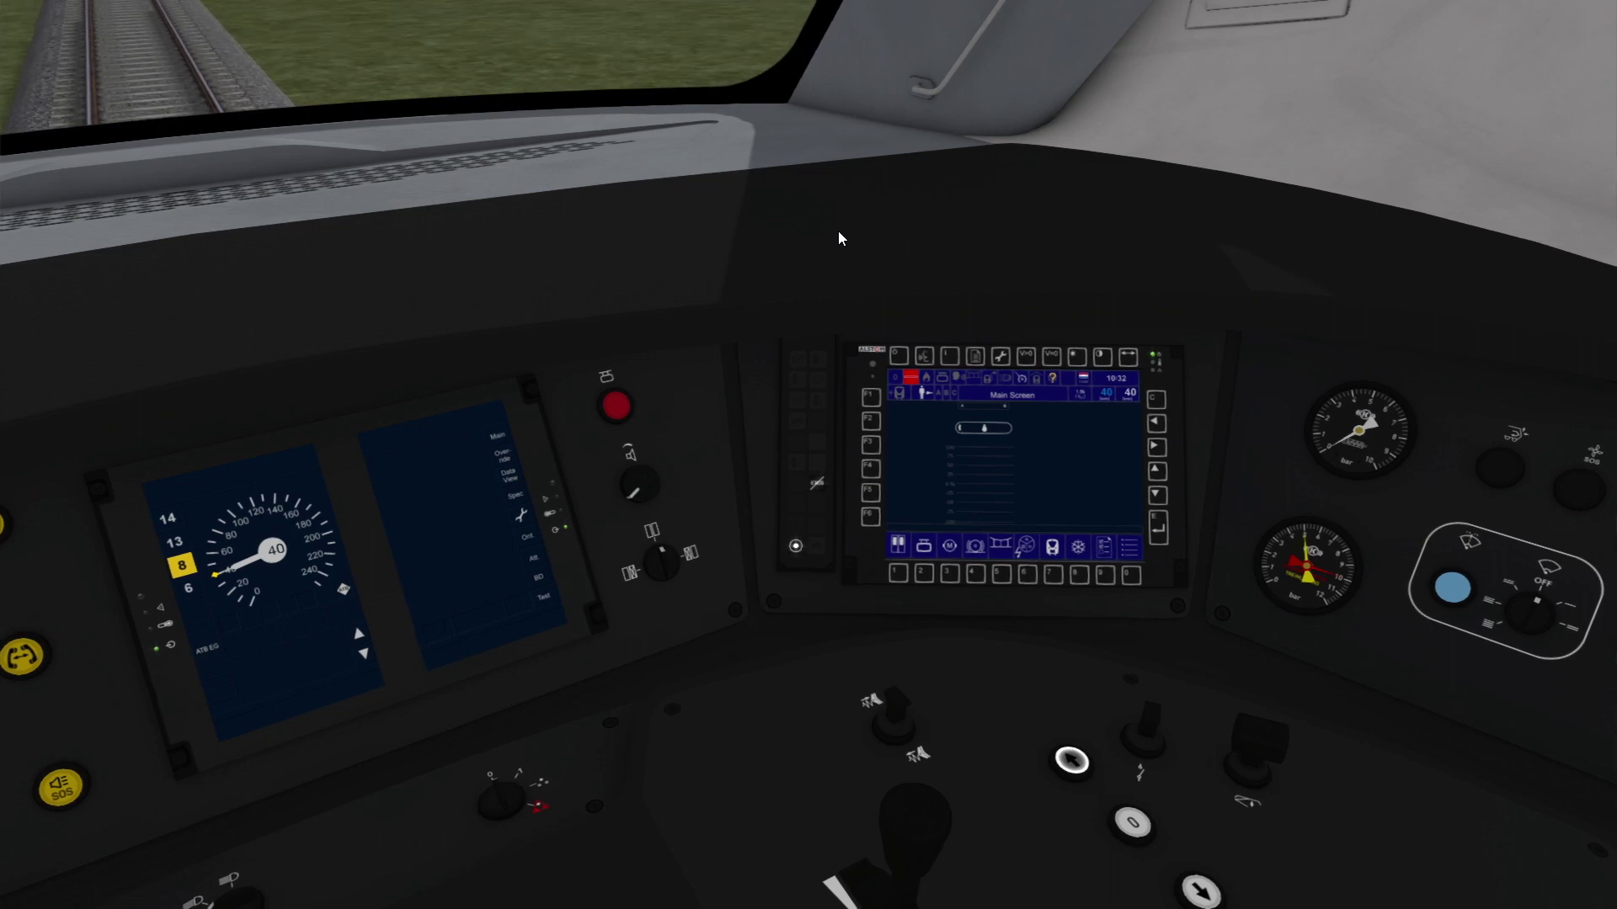
key("Left")
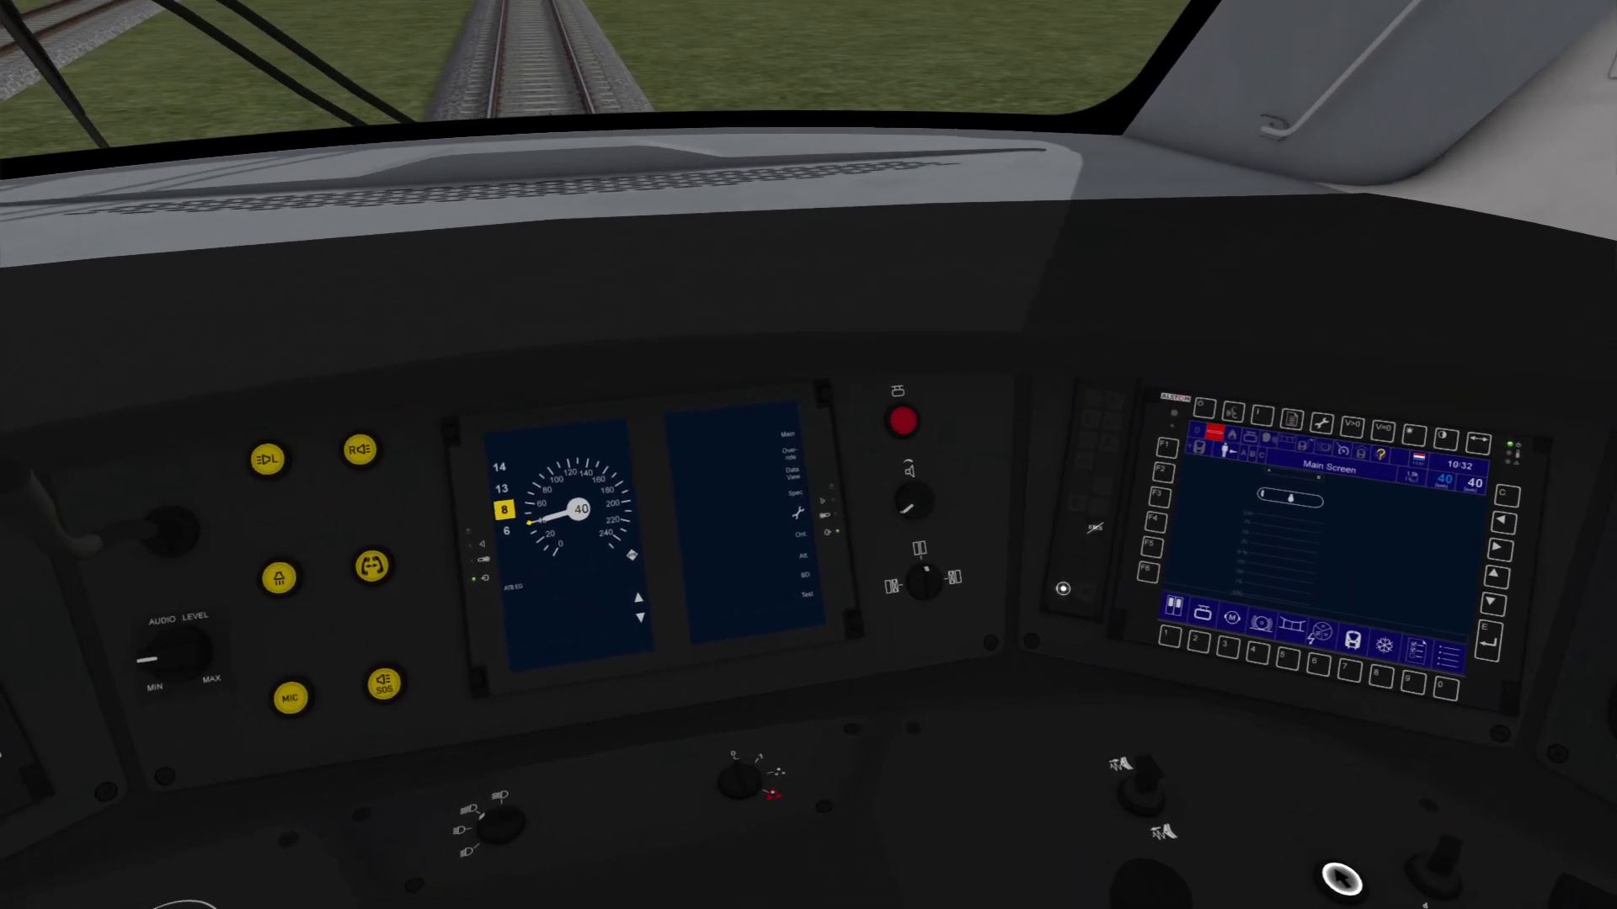
key("Down")
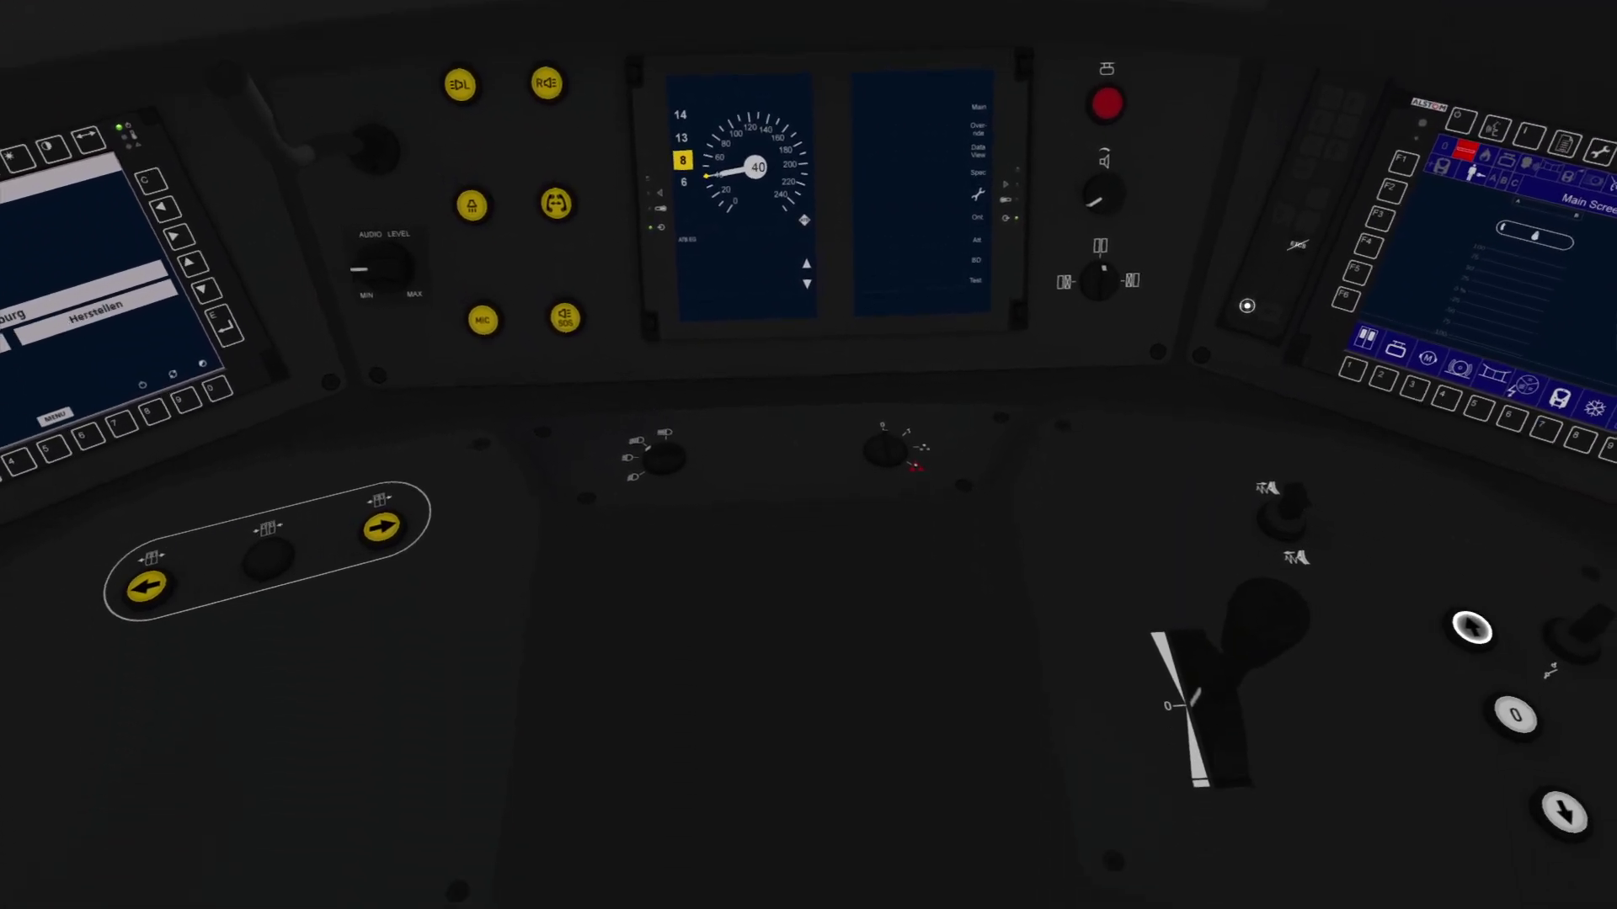
key("Left")
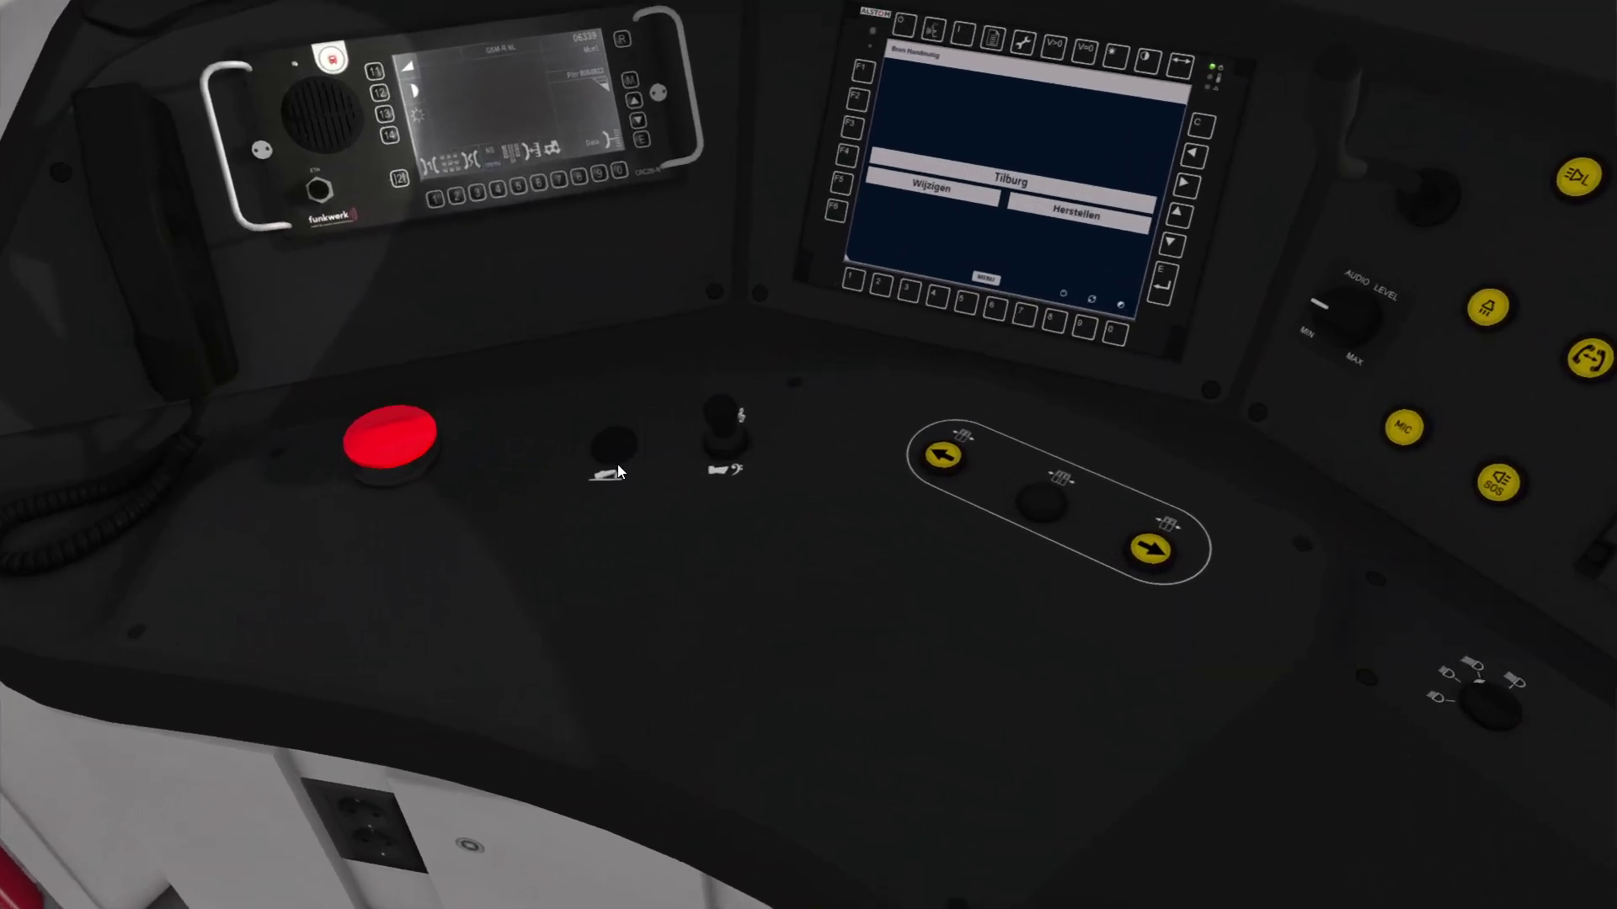
scroll(621, 468, "up", 5)
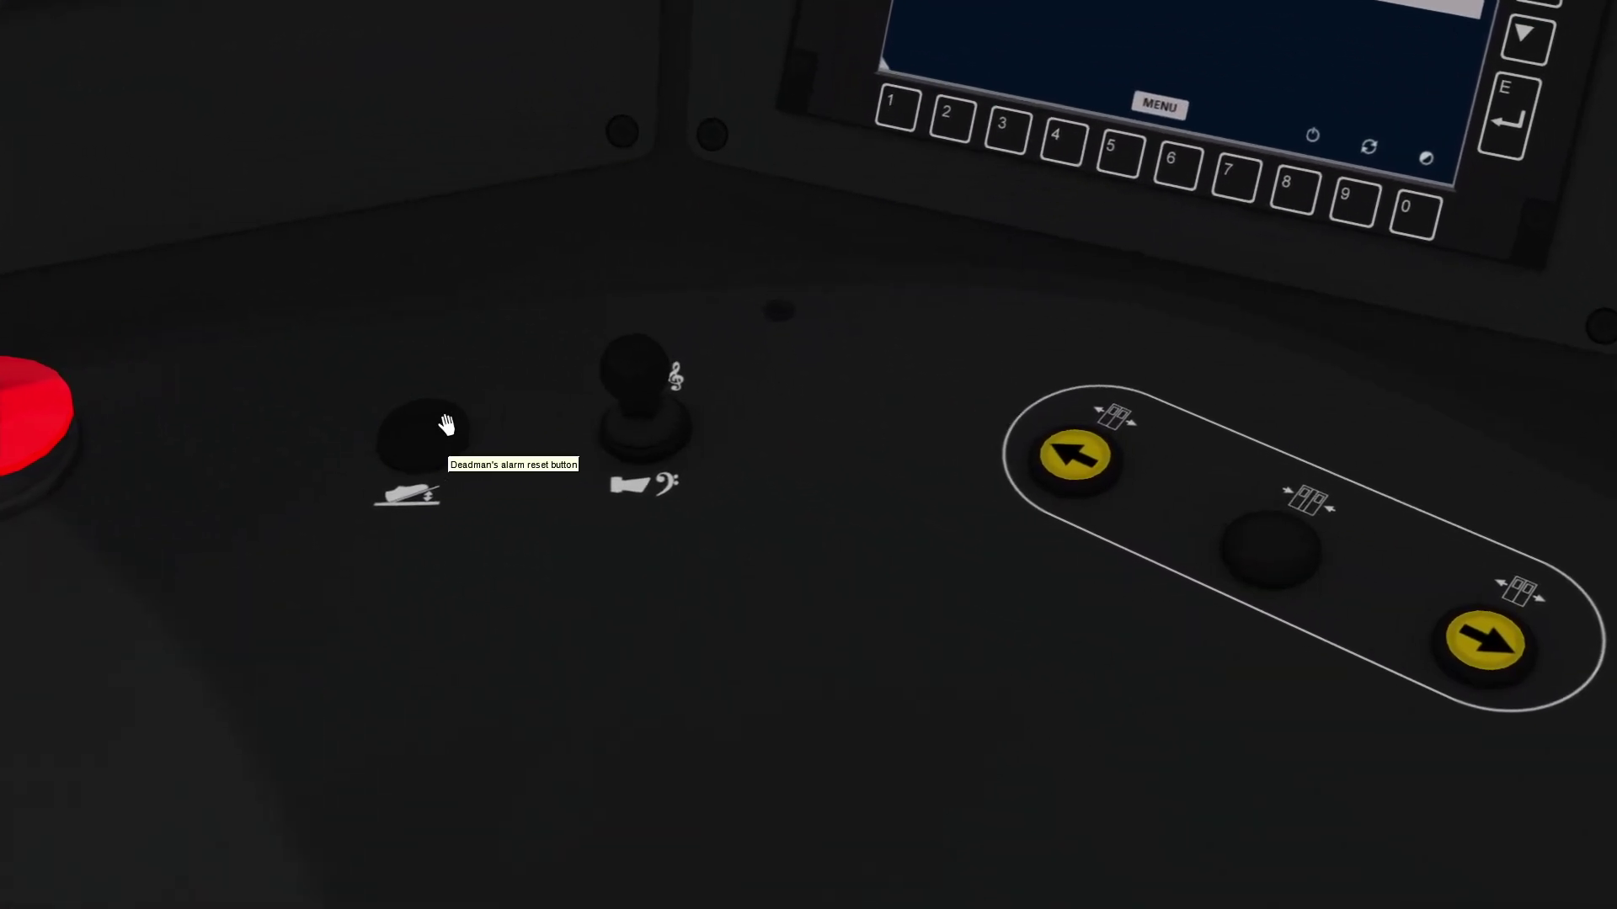
scroll(418, 410, "down", 5)
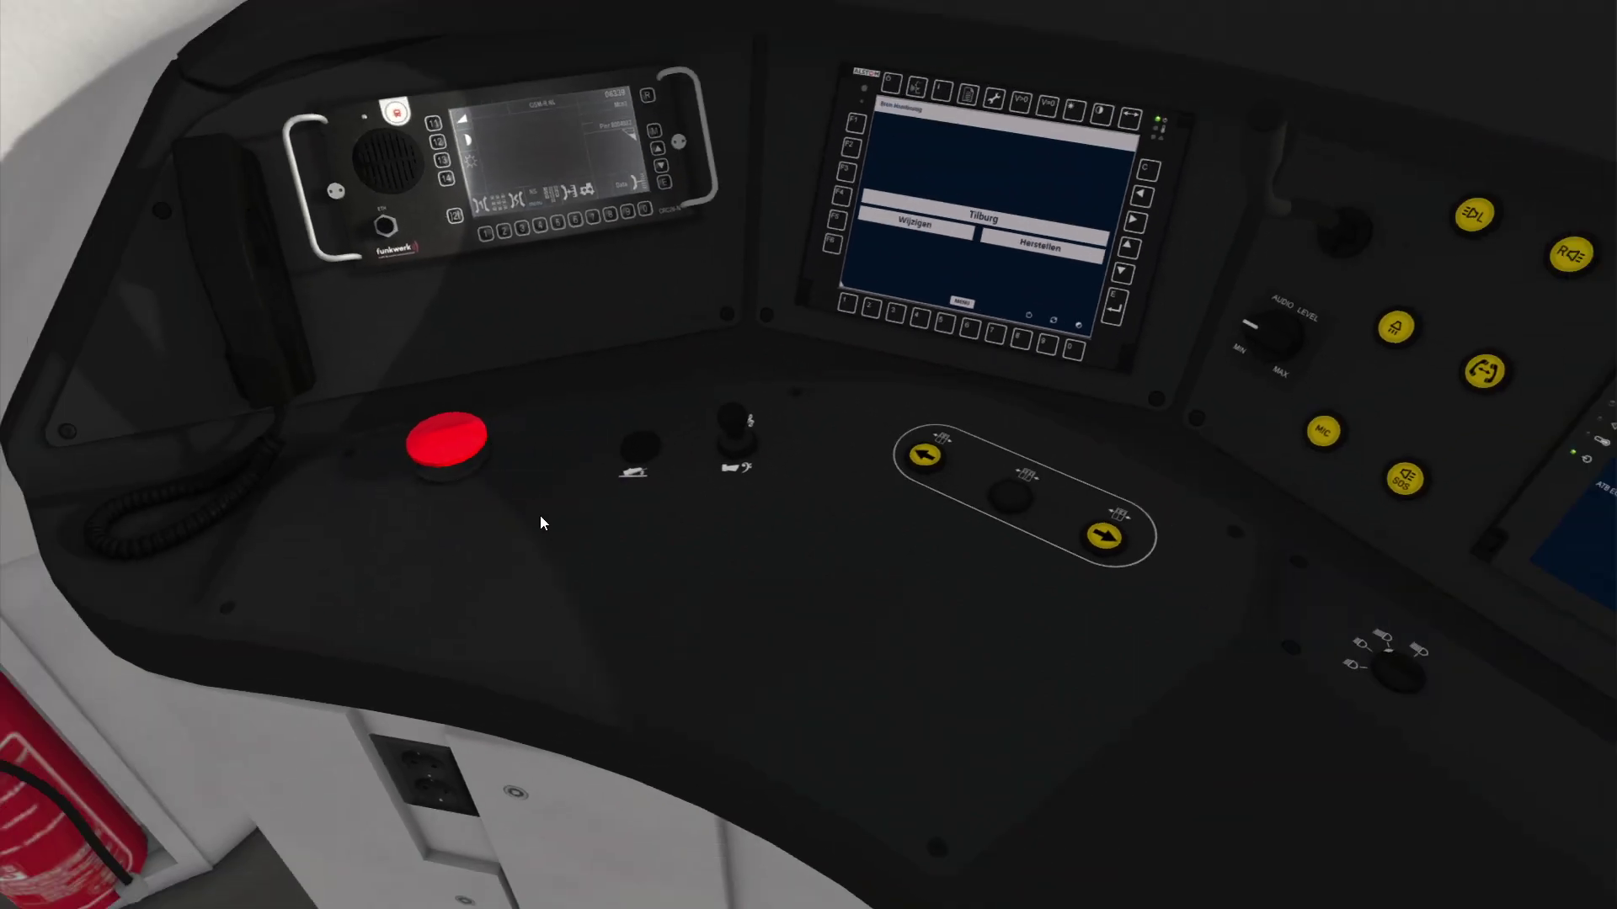
- Turn the view right, back to the central desk and the 40 km/h speed display
left_click_drag(540, 516, 1137, 505)
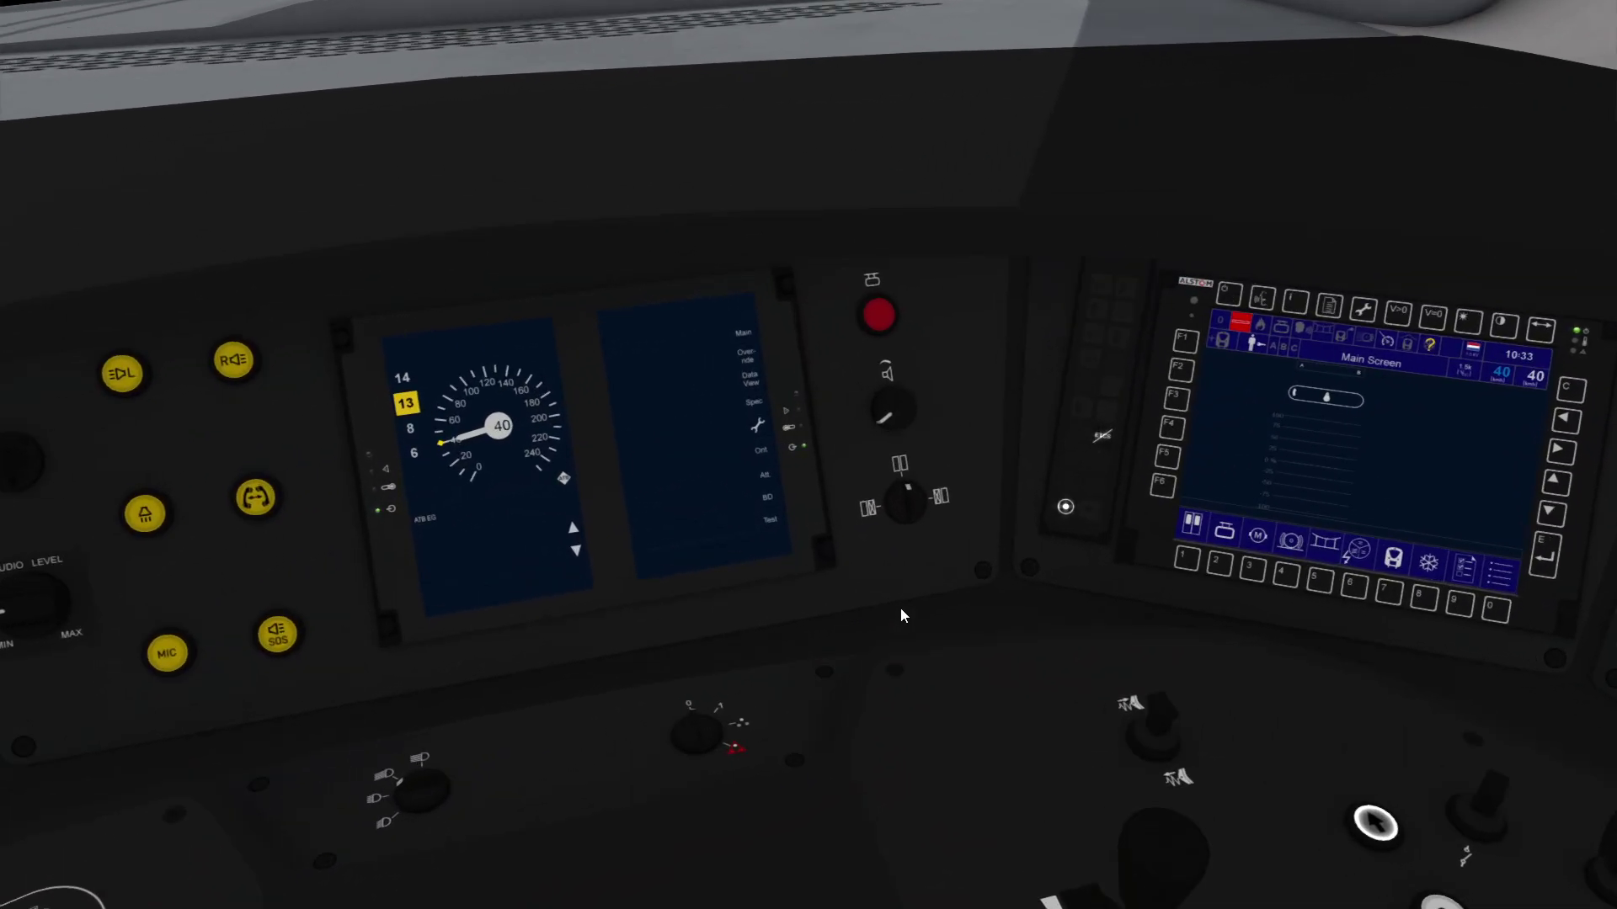
scroll(901, 608, "up", 4)
scroll(923, 610, "down", 5)
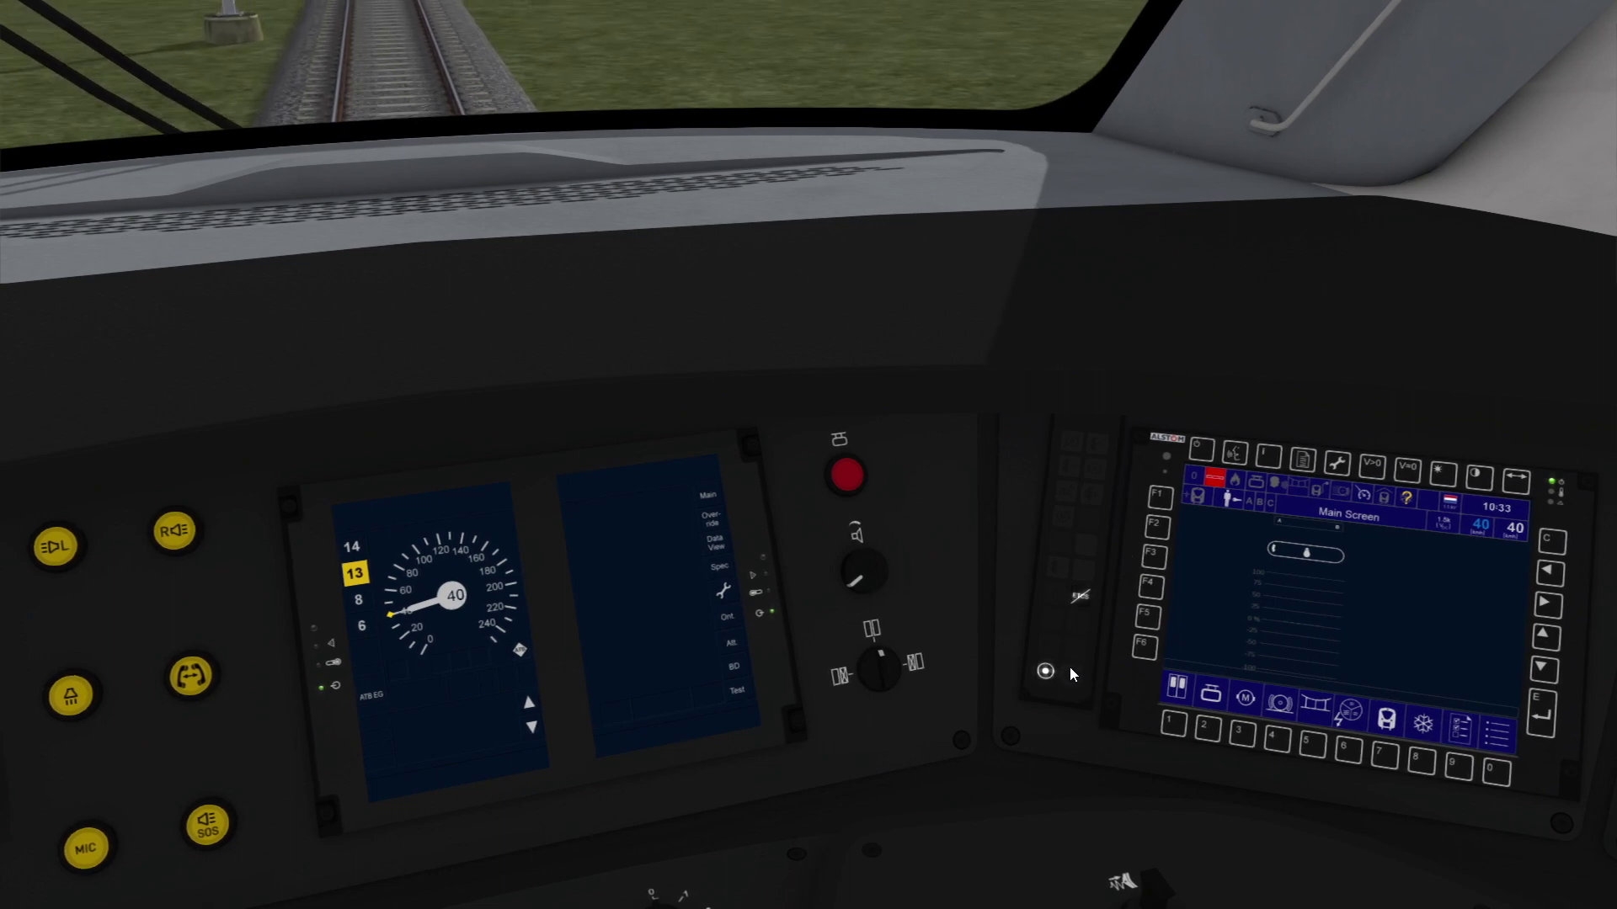
- Enable the deadman timer and leave it unanswered until the Noodrem dodeman brake fires
left_click(1070, 674)
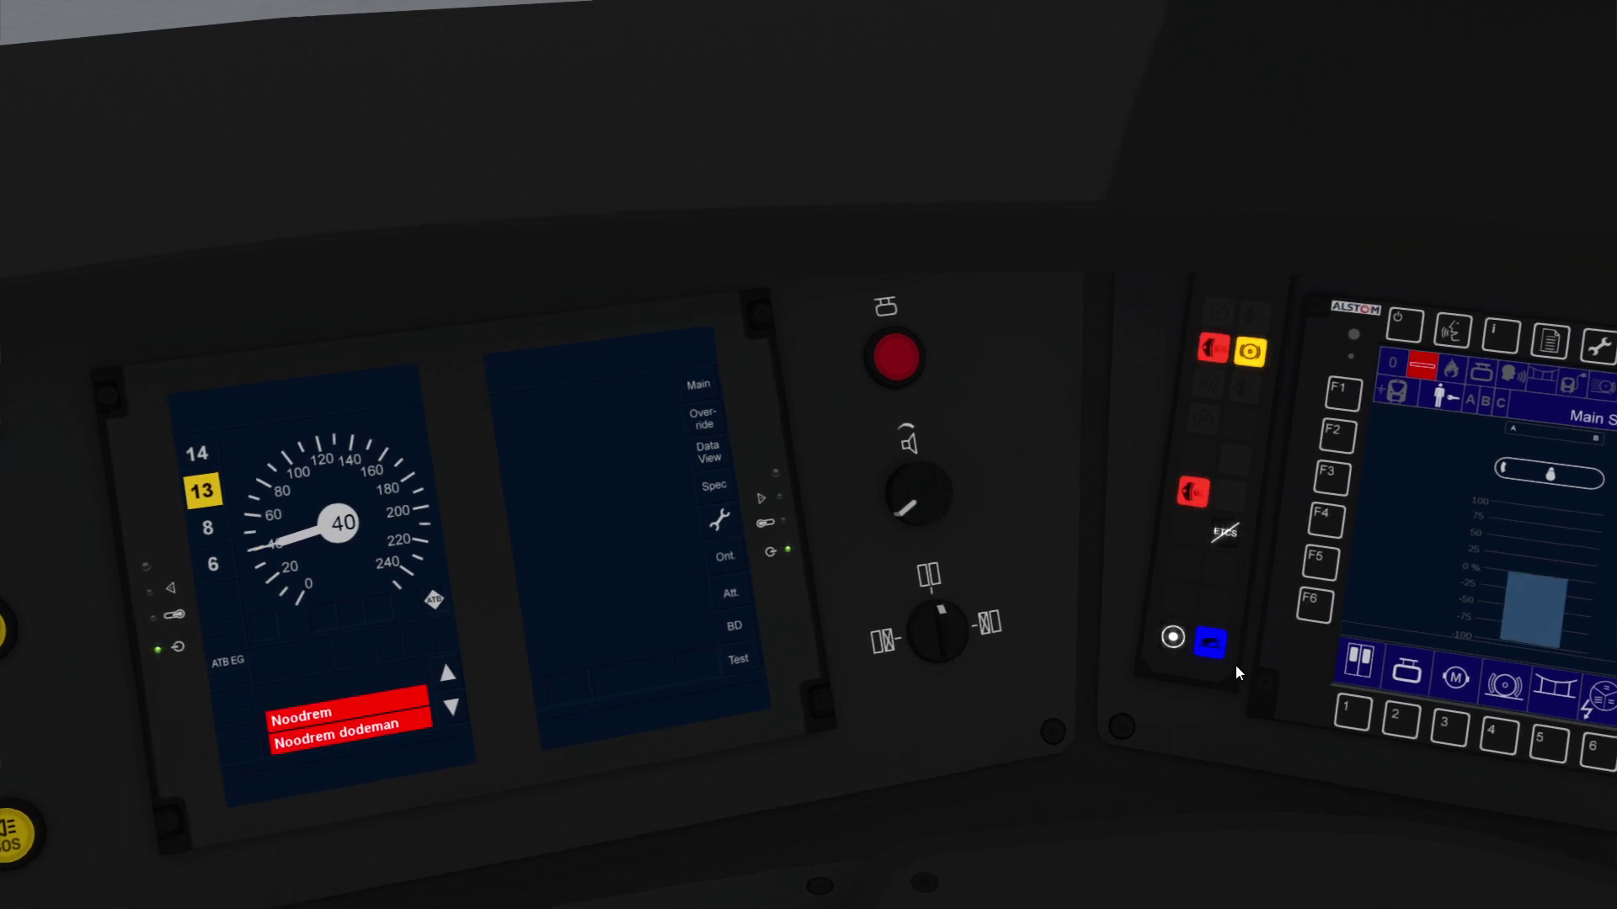
- Watch the emergency brake warnings until the train stops, then look toward the right-hand screens
left_click_drag(1173, 674, 1161, 674)
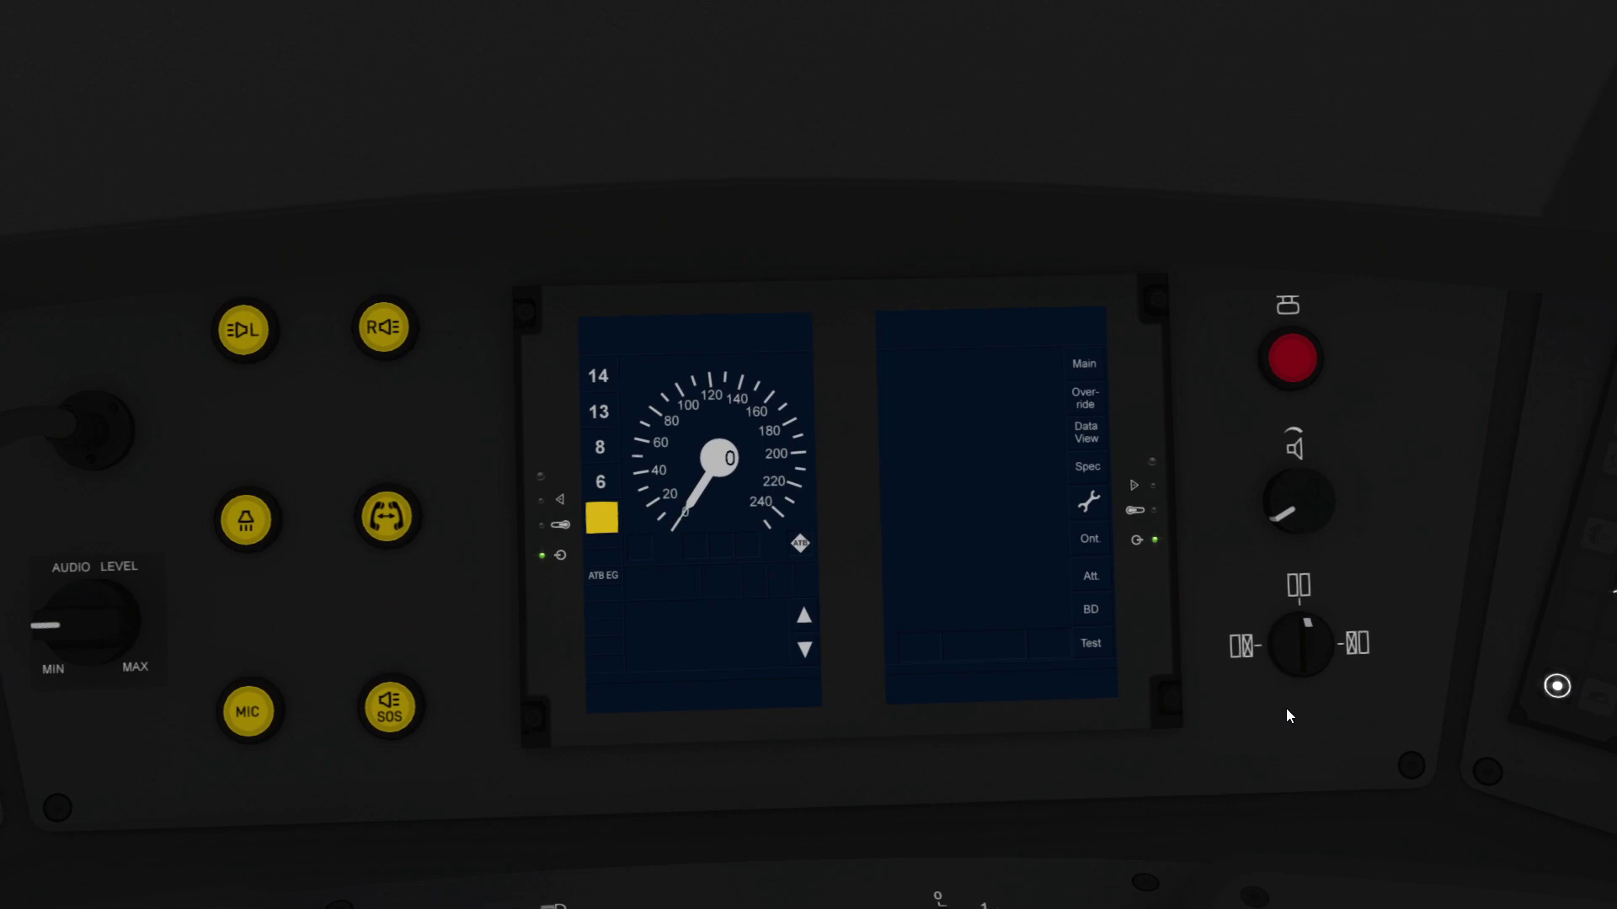
scroll(1287, 716, "down", 3)
left_click_drag(1287, 716, 1011, 707)
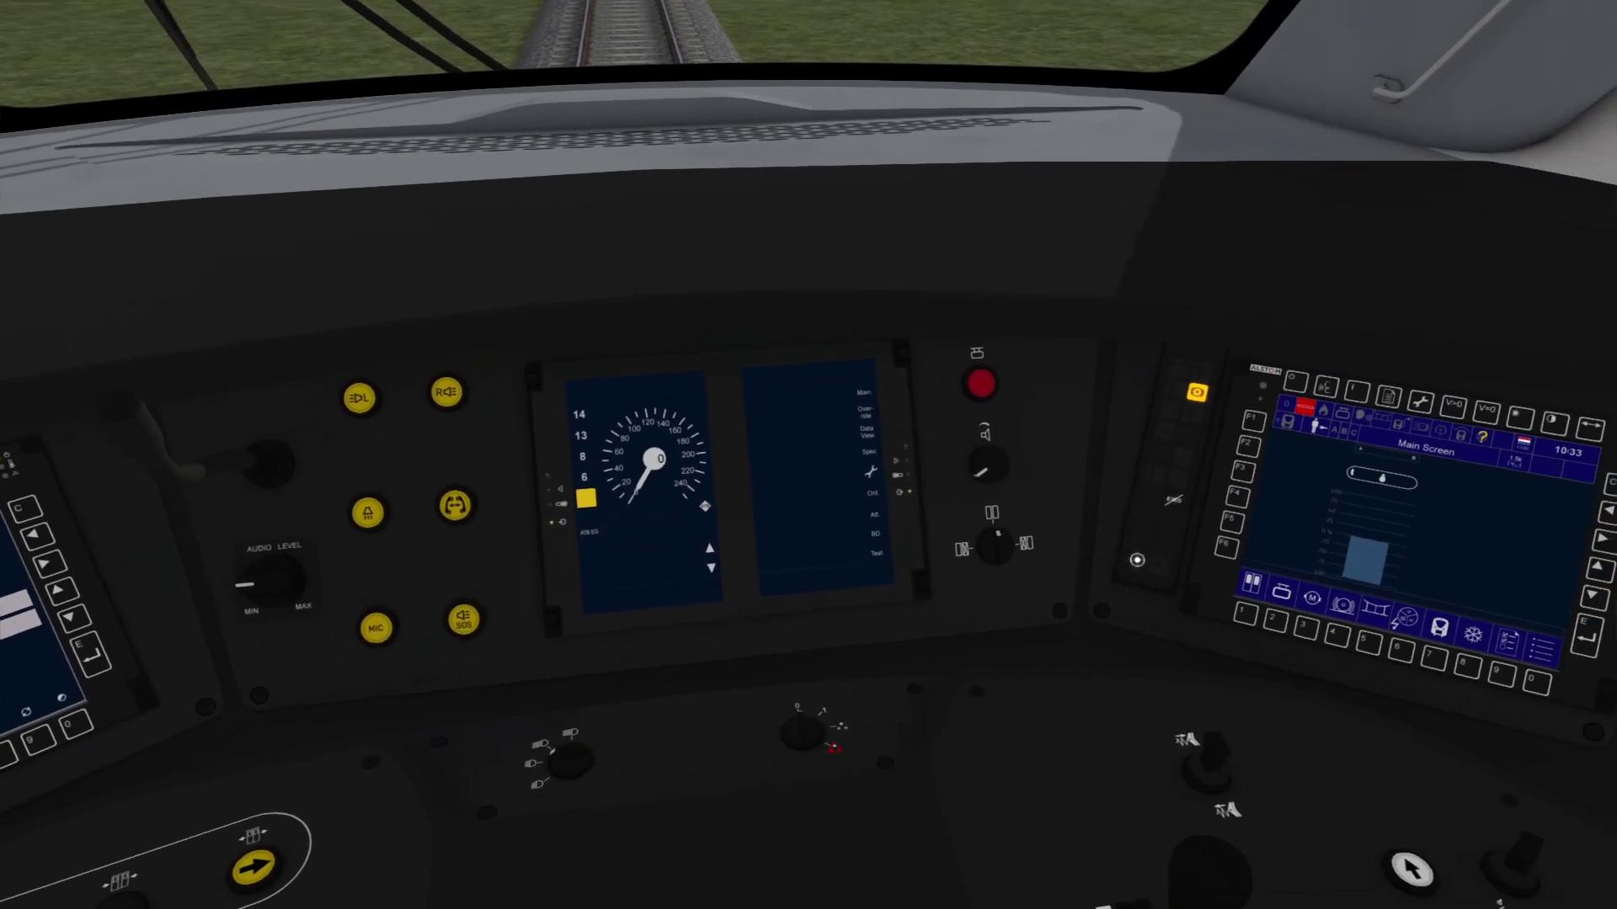
scroll(1224, 710, "up", 2)
scroll(1222, 710, "up", 2)
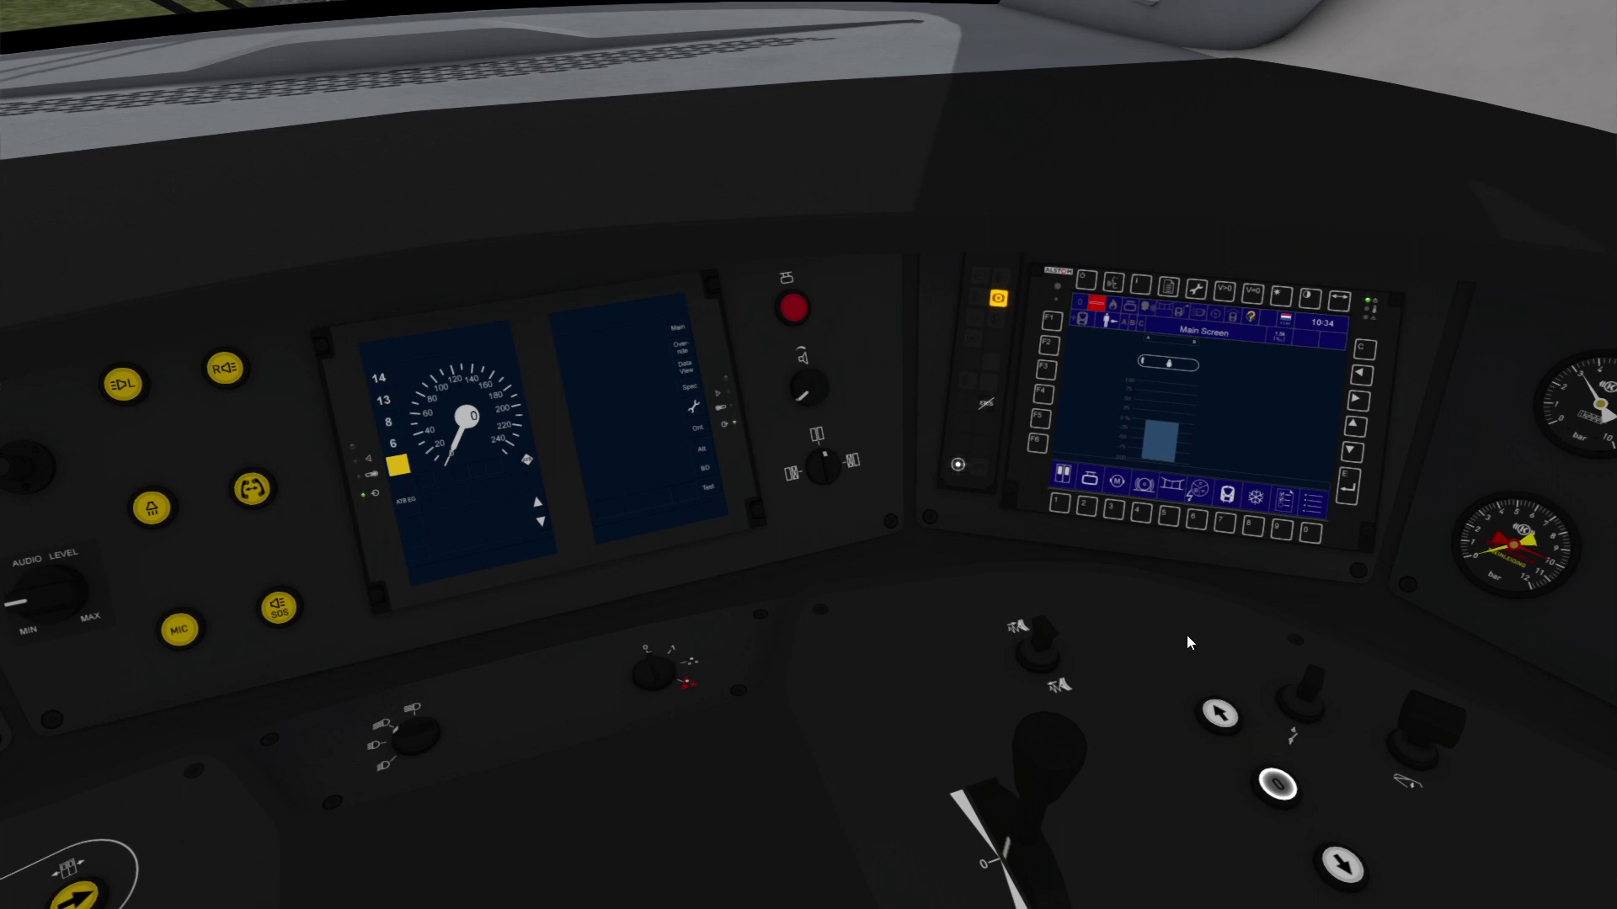
- Return the combined throttle/brake handle to neutral
left_click_drag(1189, 643, 1263, 755)
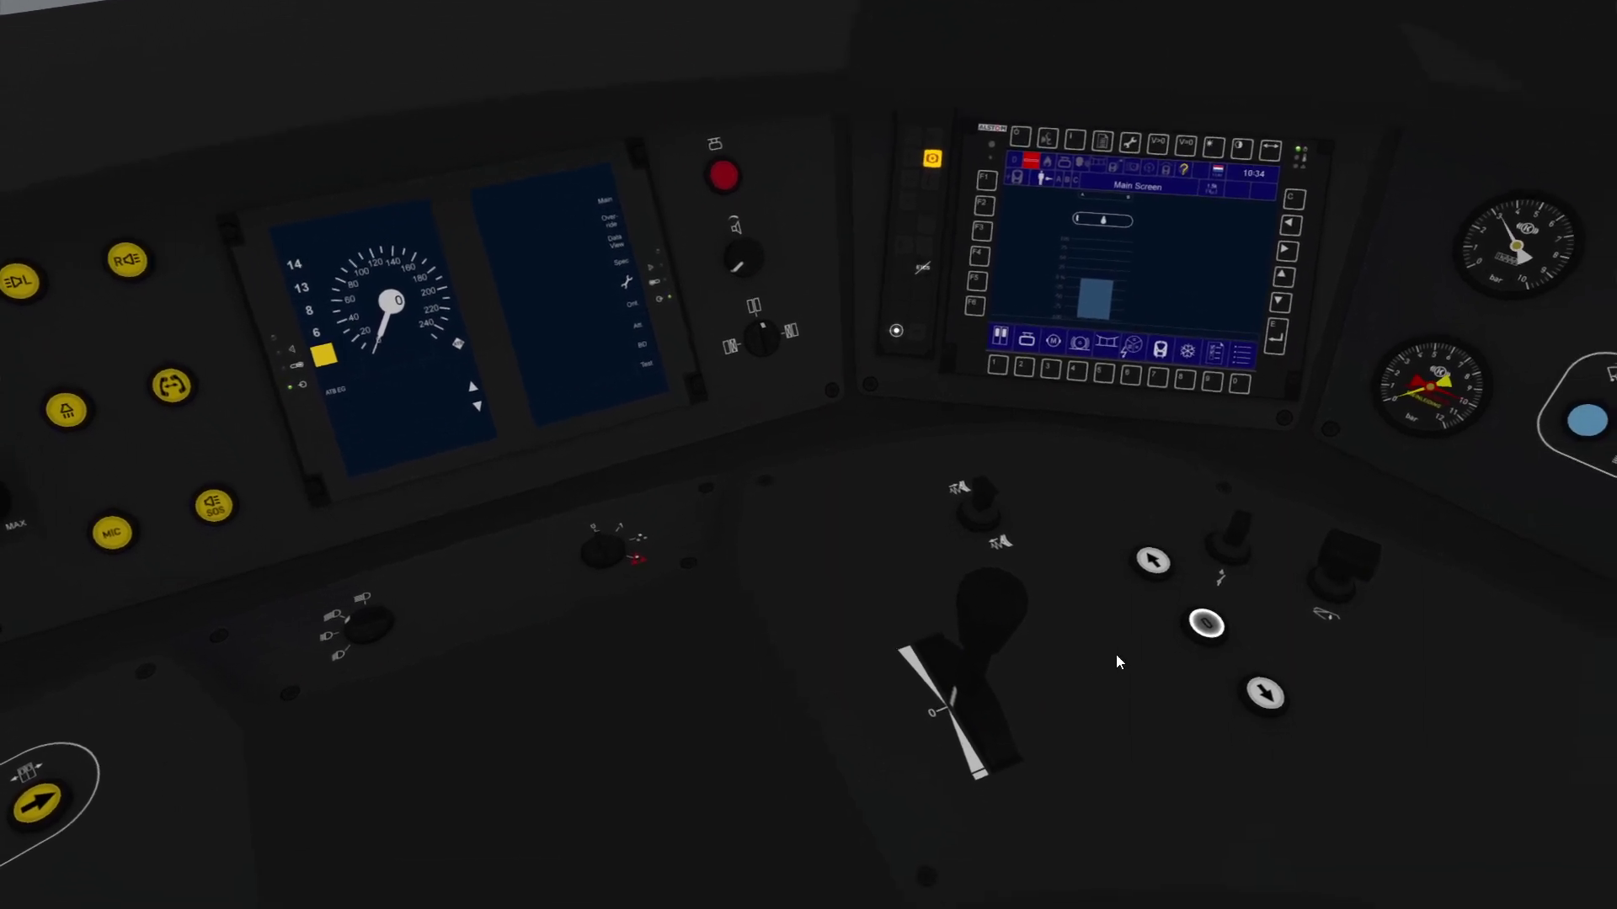
mouse_move(1116, 655)
left_mouse_down()
mouse_move(1057, 762)
mouse_move(1077, 796)
left_mouse_up()
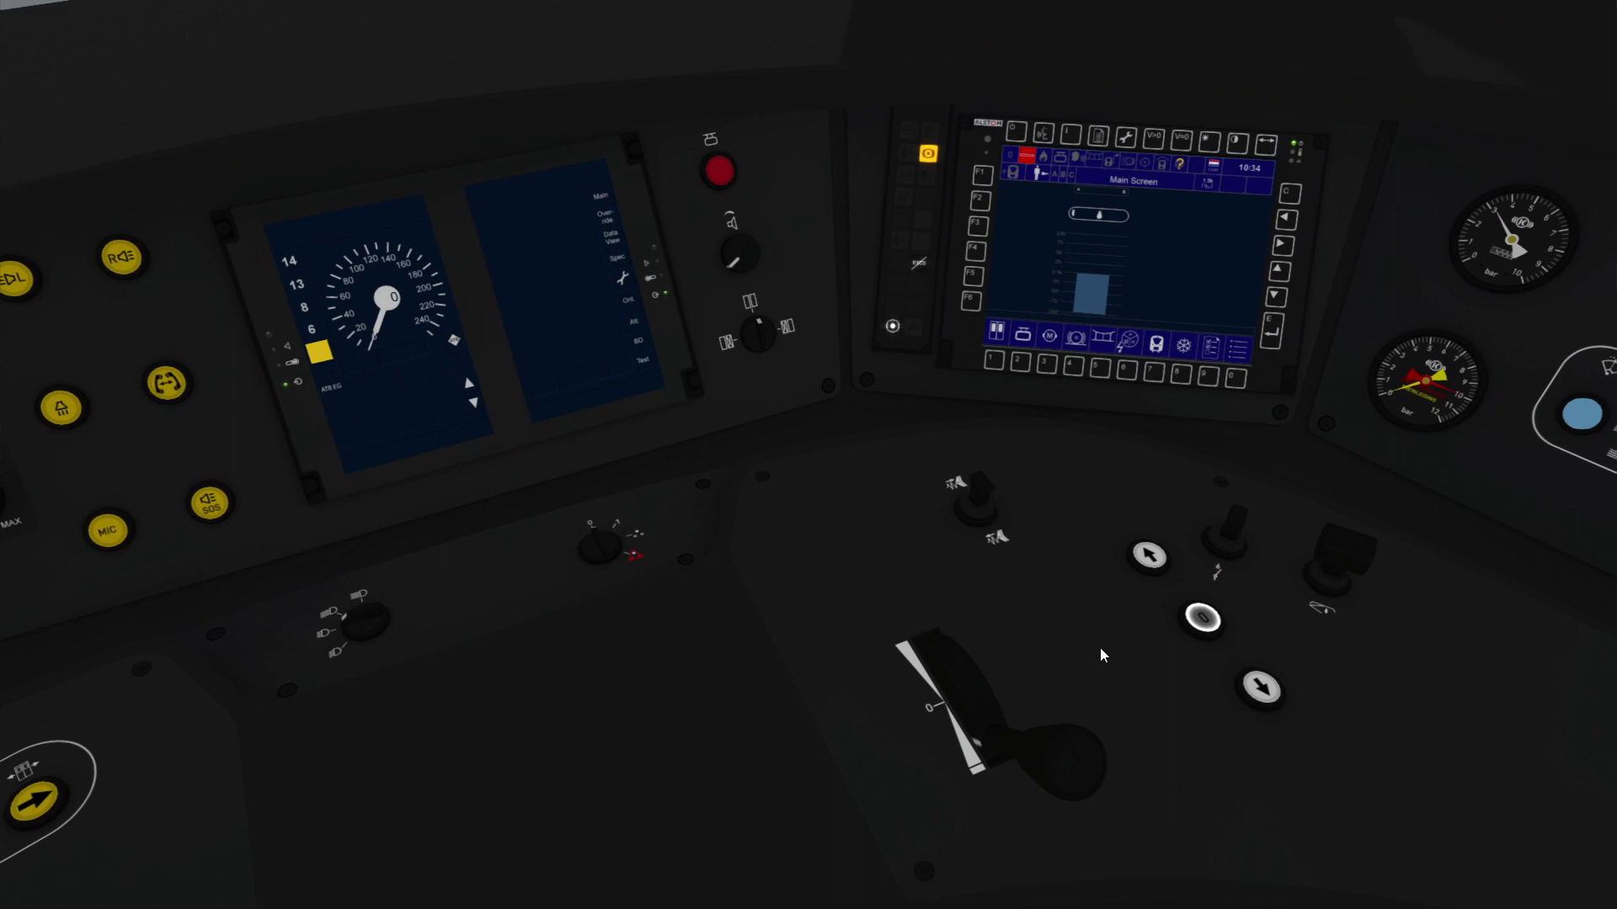
key("d")
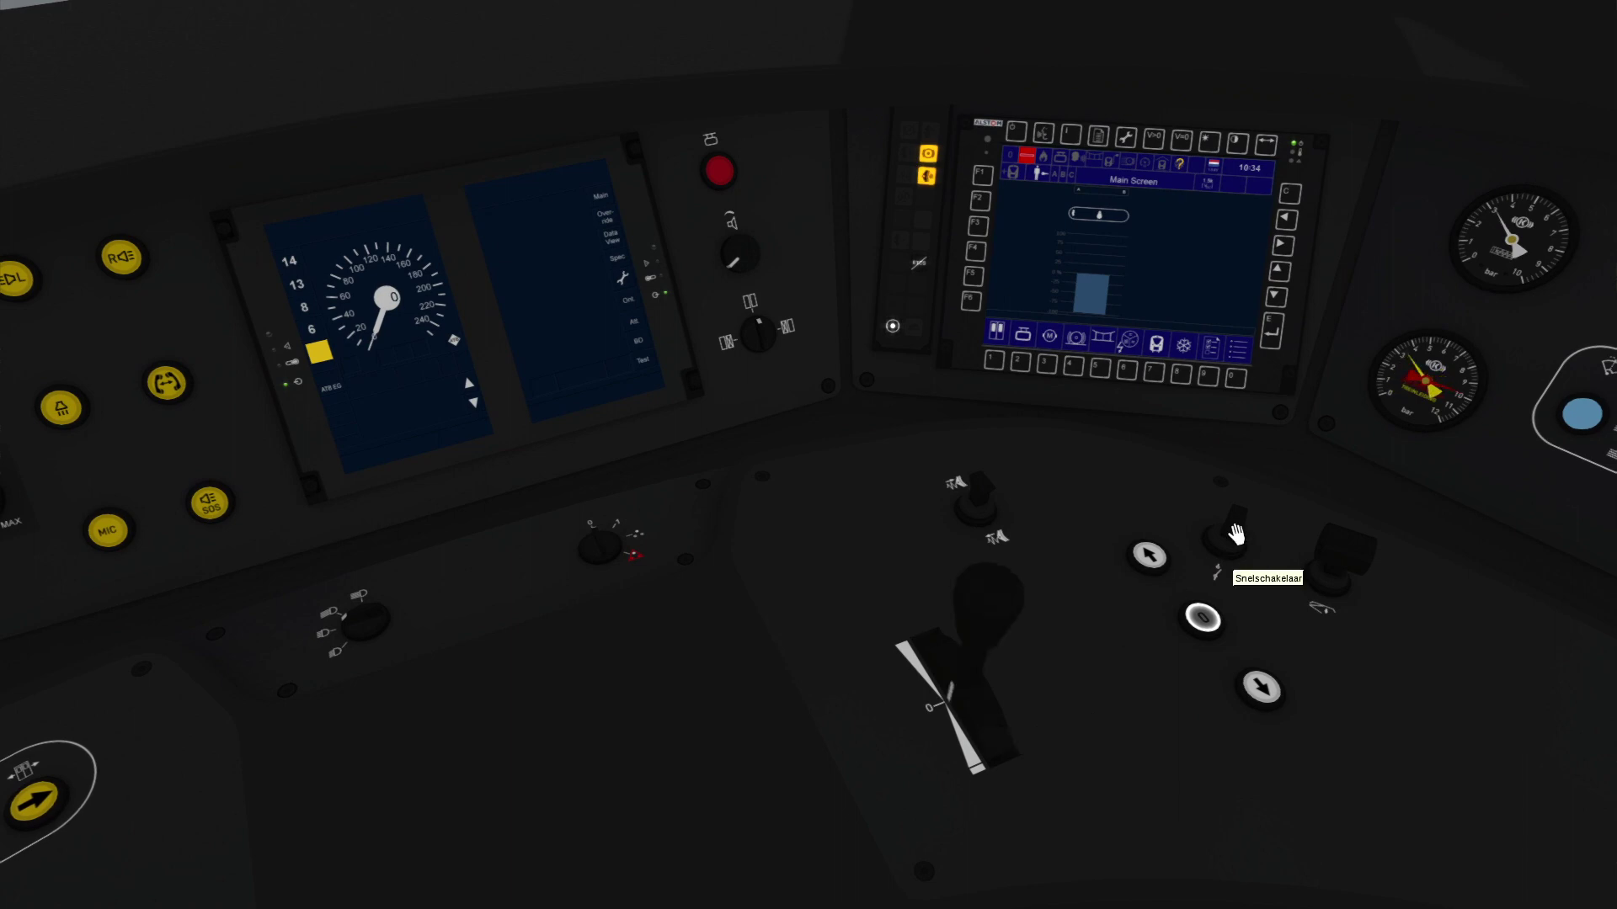
- Switch the main circuit breaker back on and apply power, viewing the track ahead
left_click_drag(1237, 534, 1242, 482)
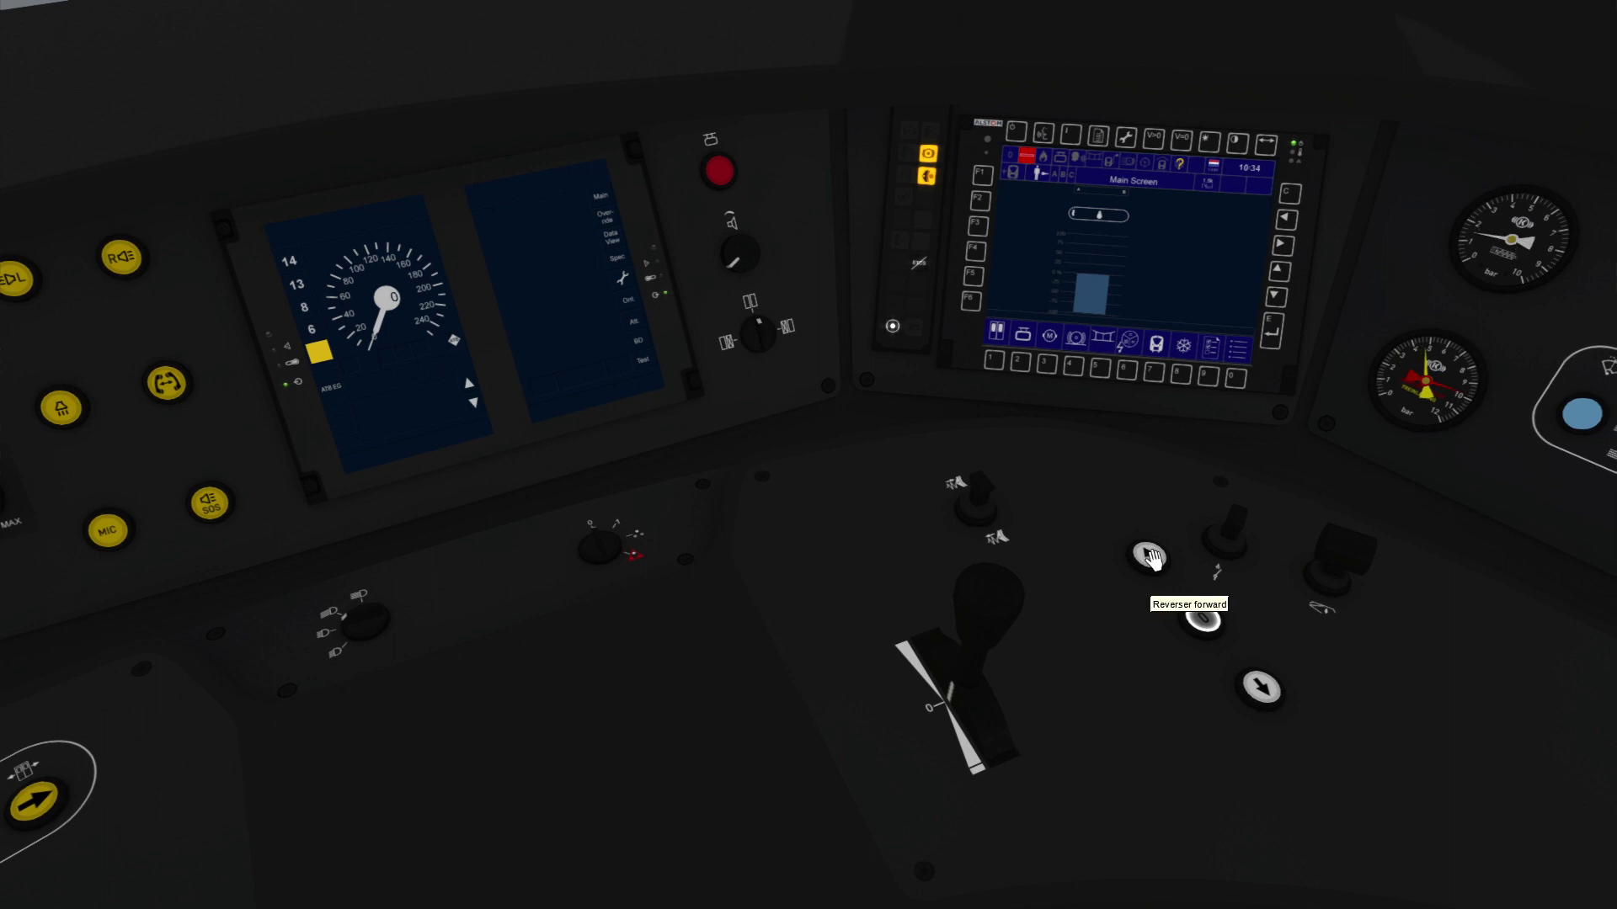
key("a")
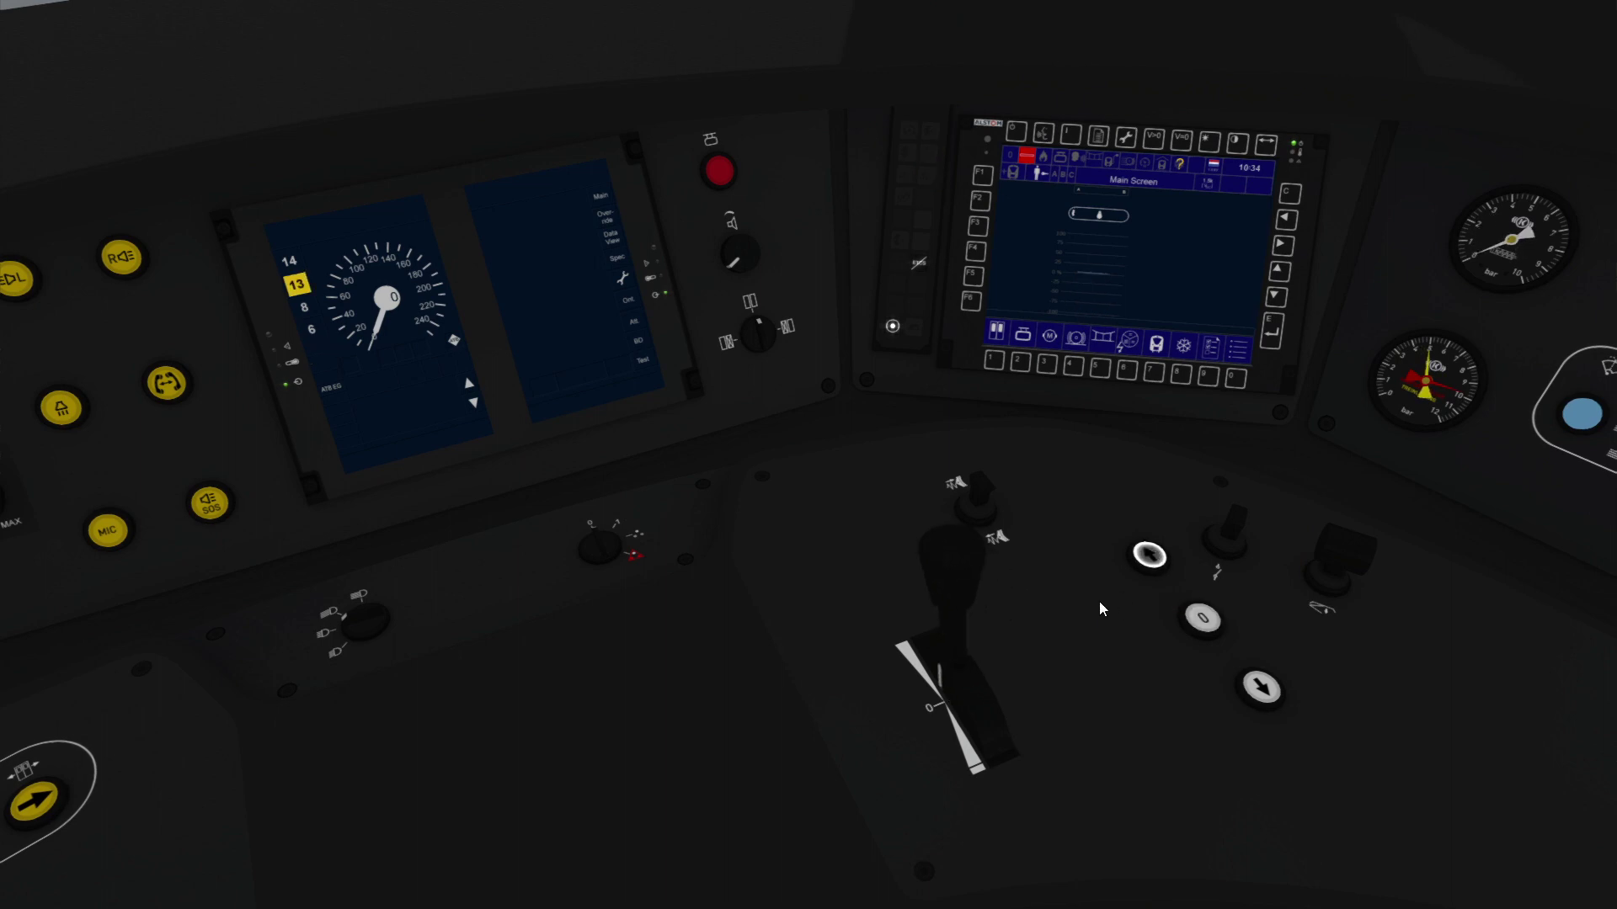
key("Up")
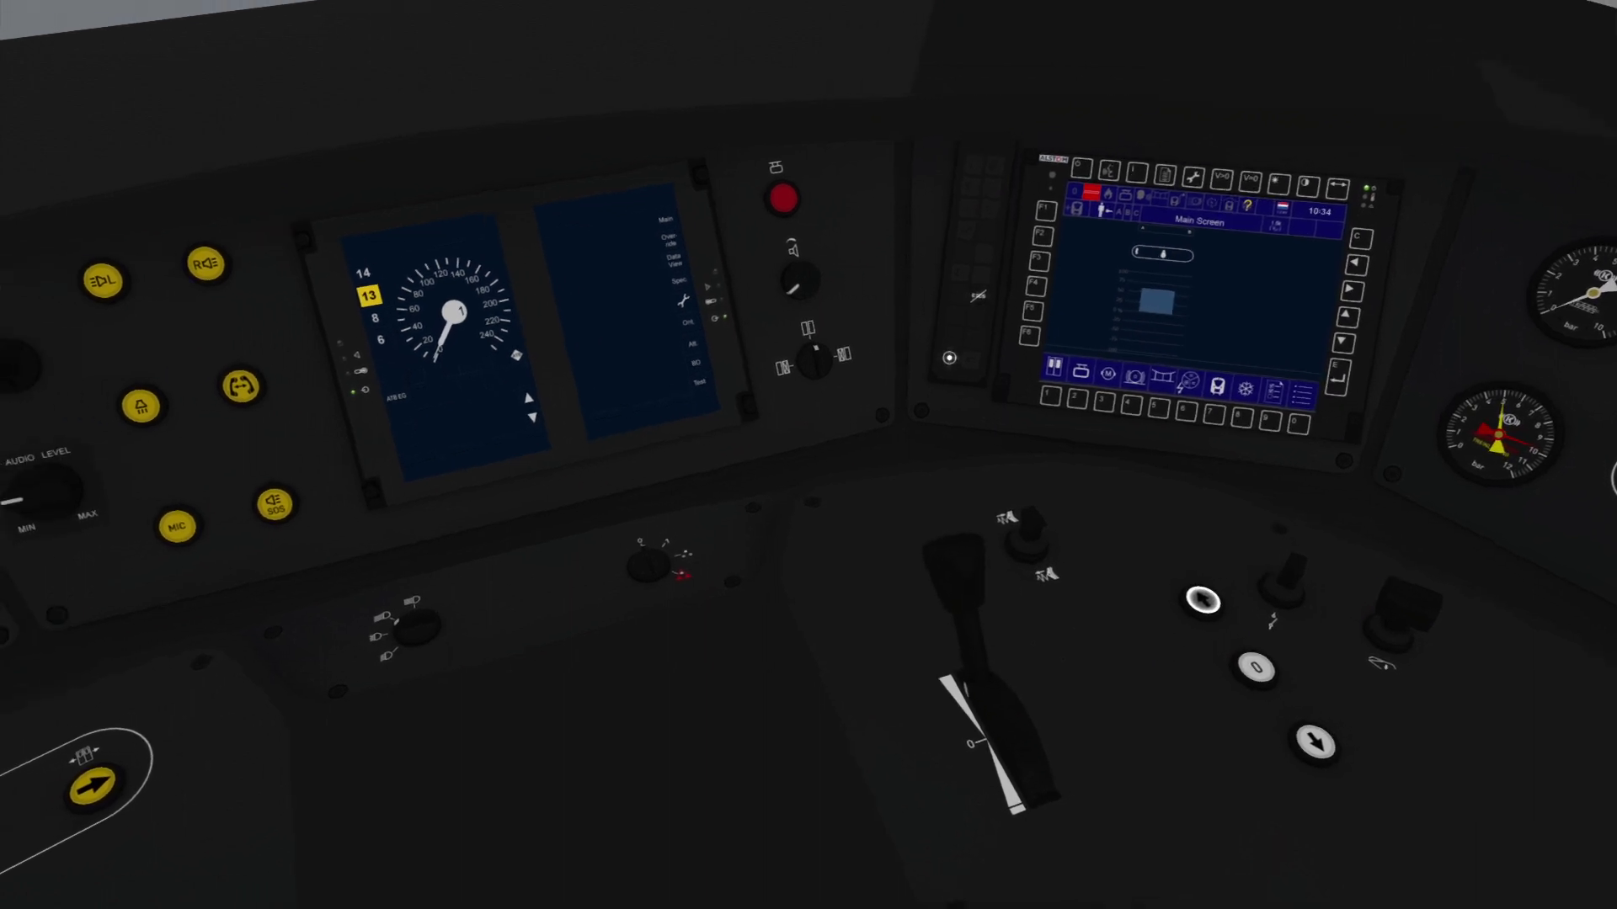
key("Up")
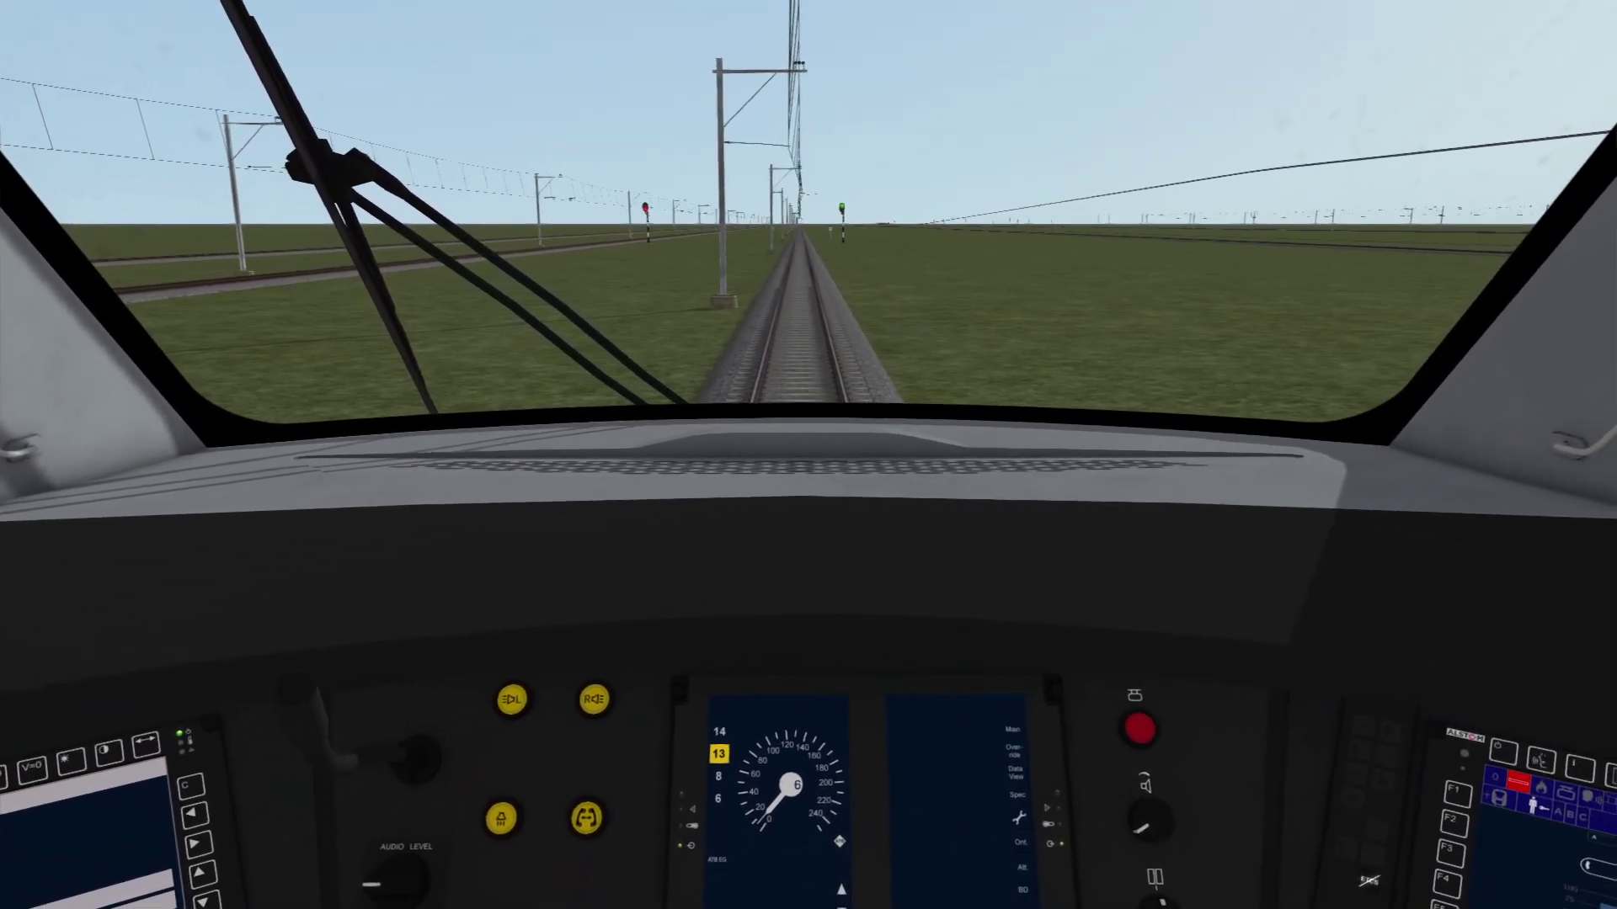